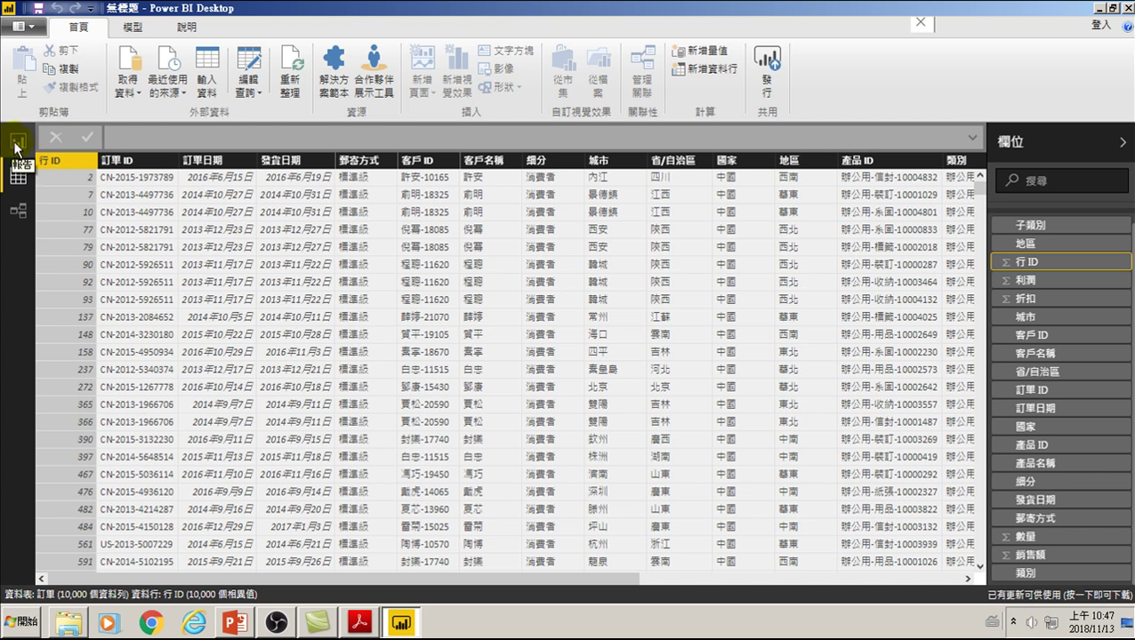
On the report canvas, rename page 第1頁 to 連續性分析, then add a new blank page after it
{"action": "left_click", "coordinate": [17, 143]}
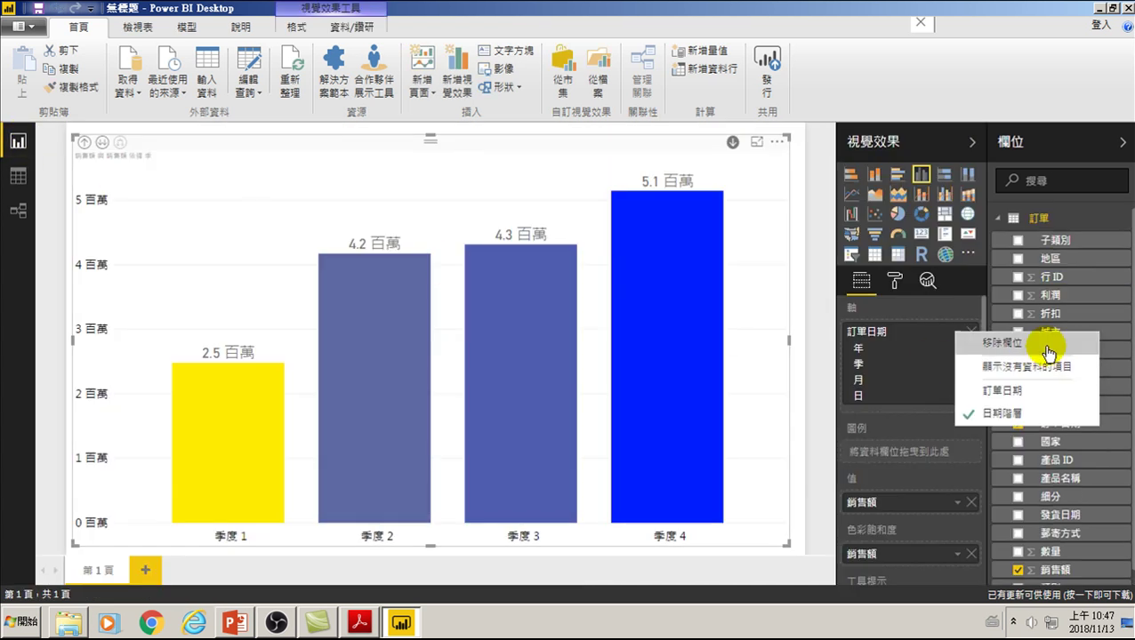
{"action": "left_click", "coordinate": [758, 278]}
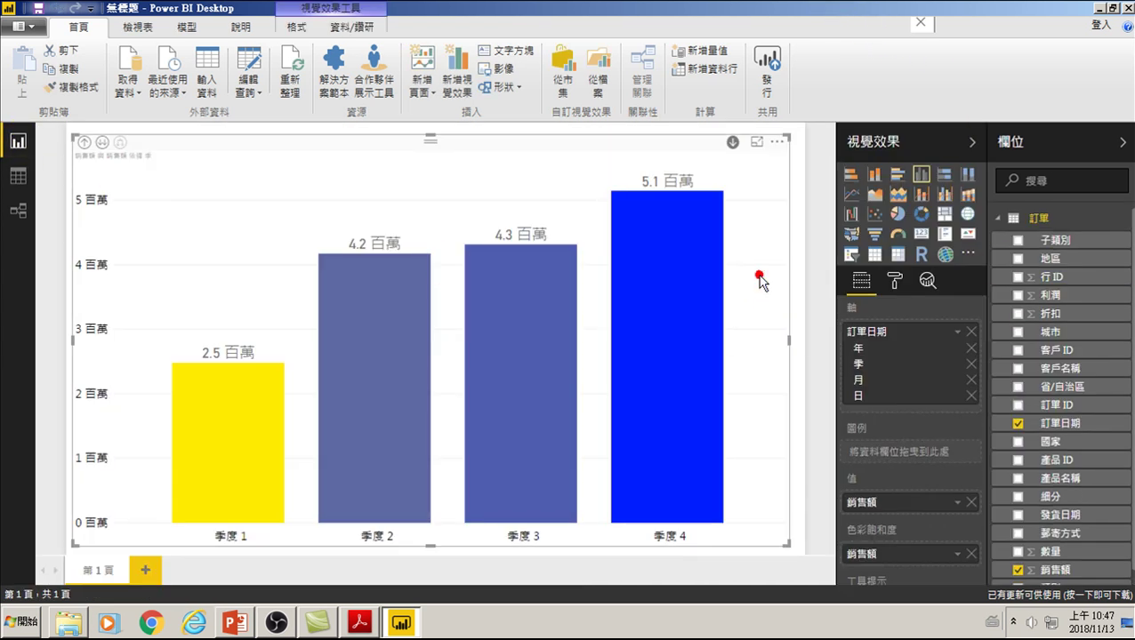
{"action": "double_click", "coordinate": [100, 569]}
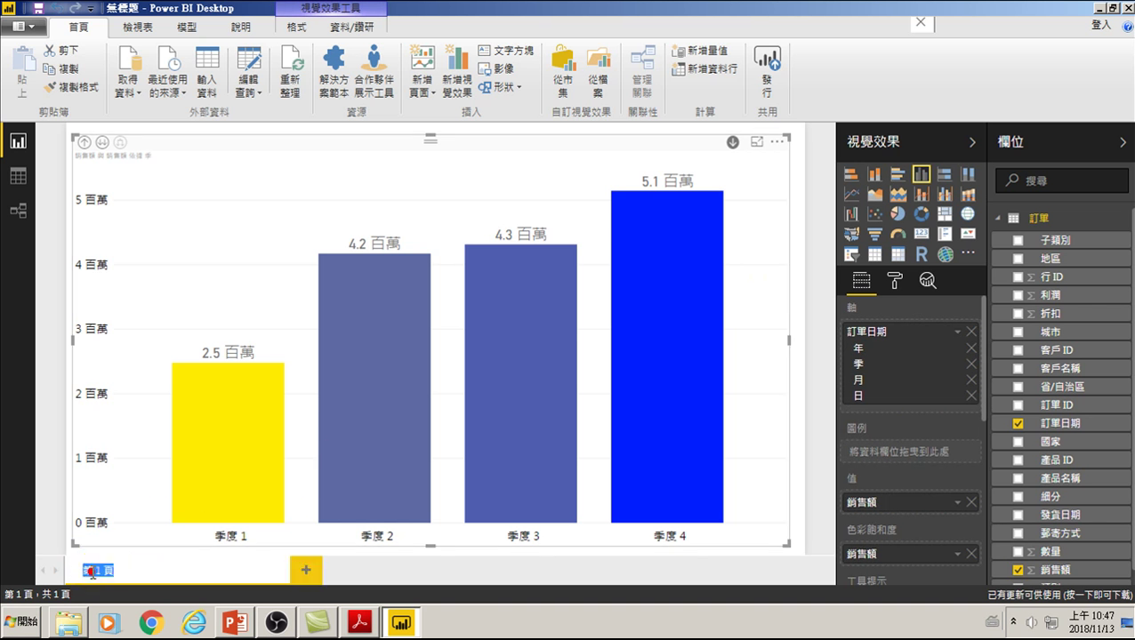
{"action": "key", "text": "BackSpace"}
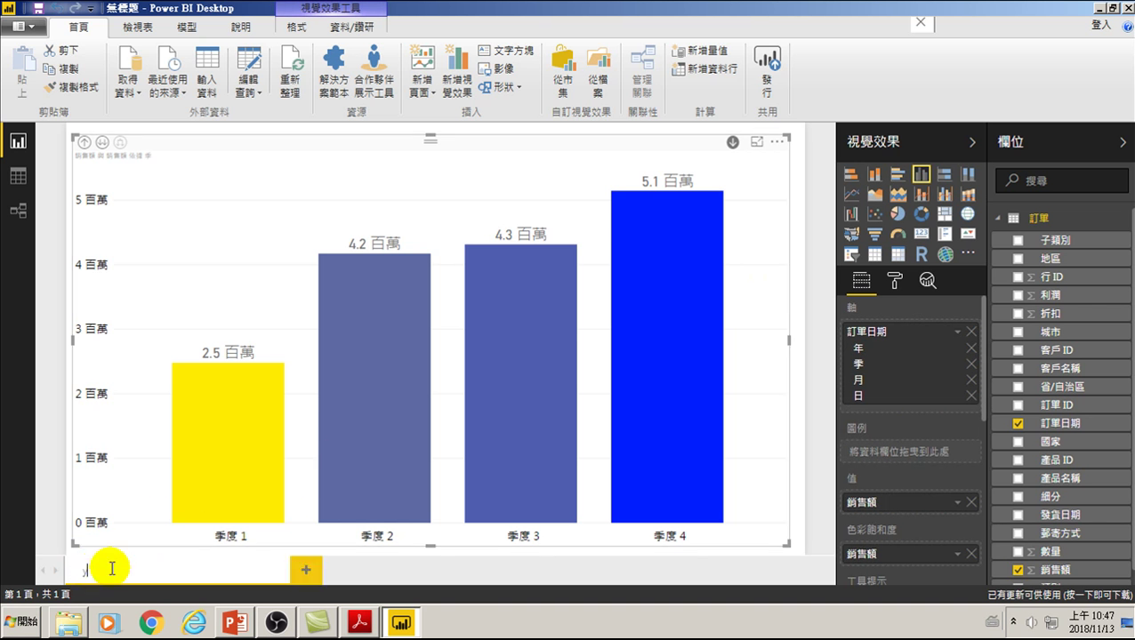
{"action": "type", "text": "y"}
{"action": "key", "text": "space"}
{"action": "type", "text": "v"}
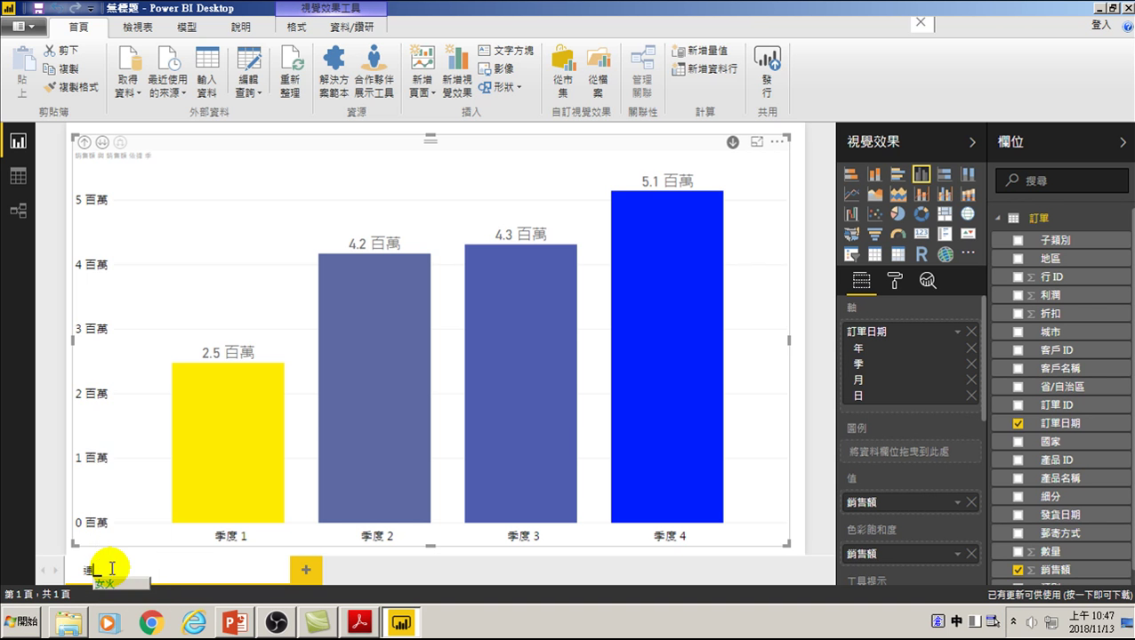
{"action": "type", "text": "c"}
{"action": "key", "text": "space"}
{"action": "type", "text": "1dhm"}
{"action": "key", "text": "space"}
{"action": "key", "text": "Return"}
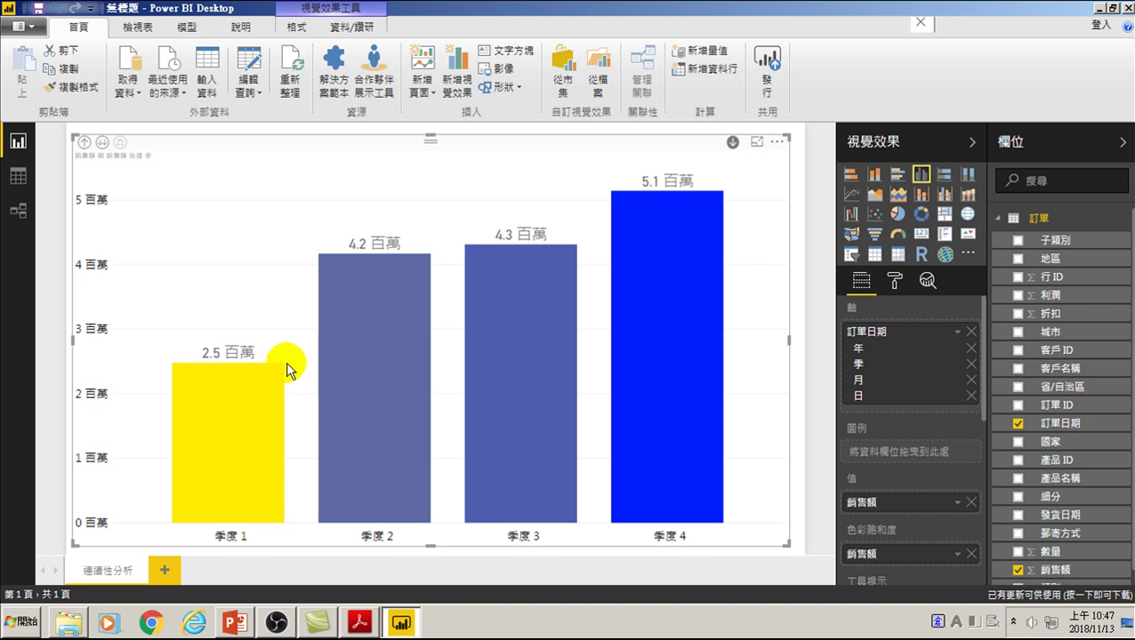
{"action": "left_click", "coordinate": [164, 570]}
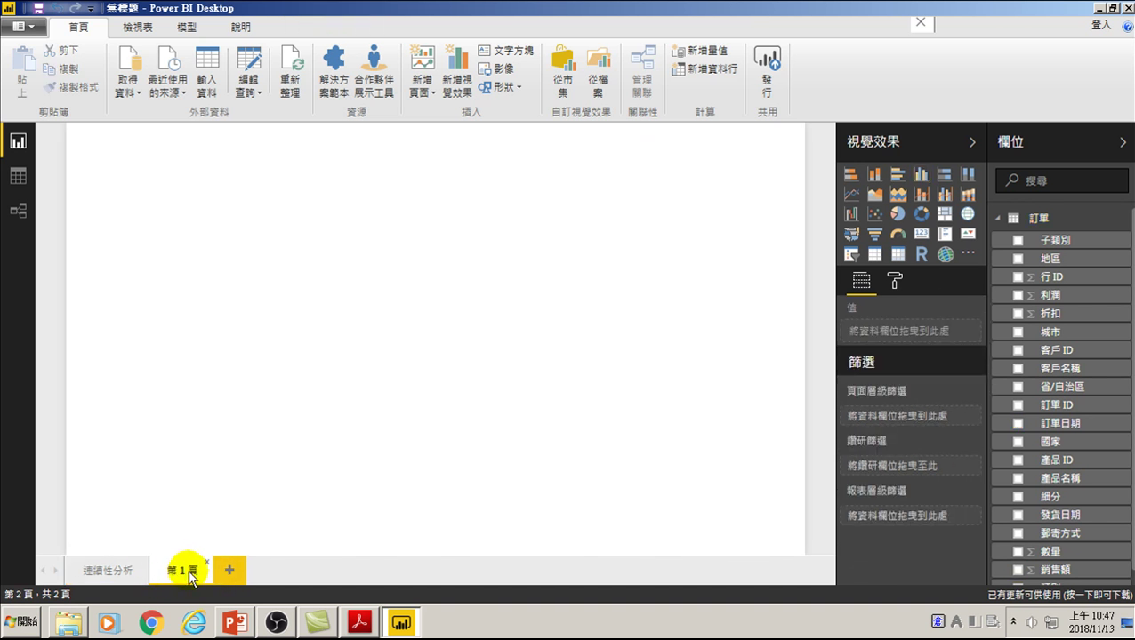
Rename the new page to 同期比較
{"action": "double_click", "coordinate": [190, 571]}
{"action": "type", "text": "同期比"}
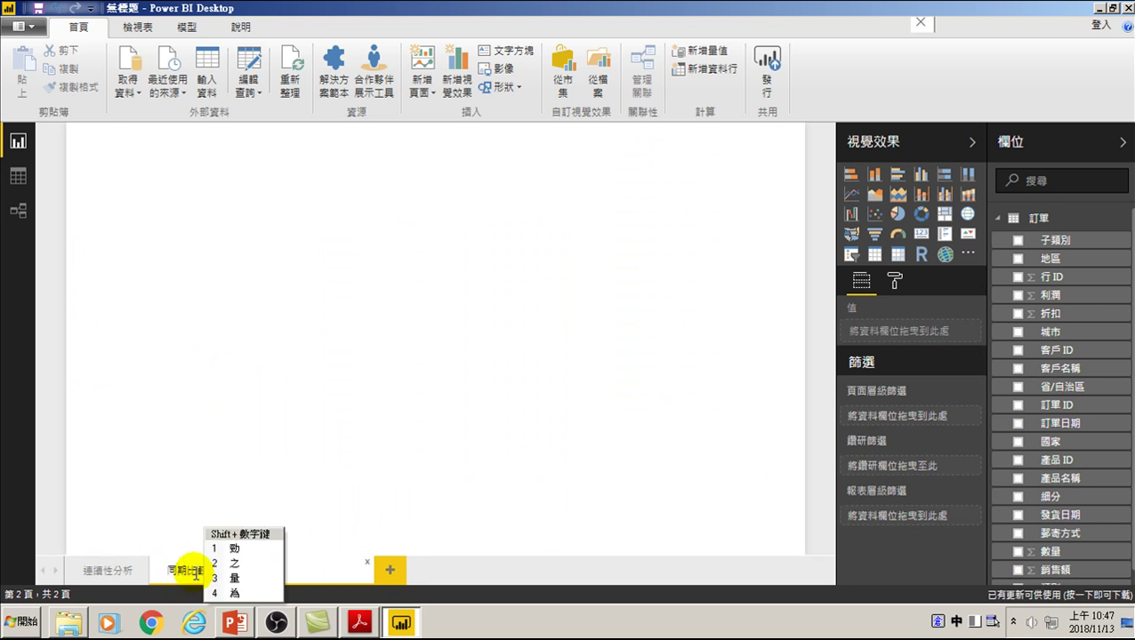
{"action": "type", "text": "較"}
{"action": "key", "text": "Return"}
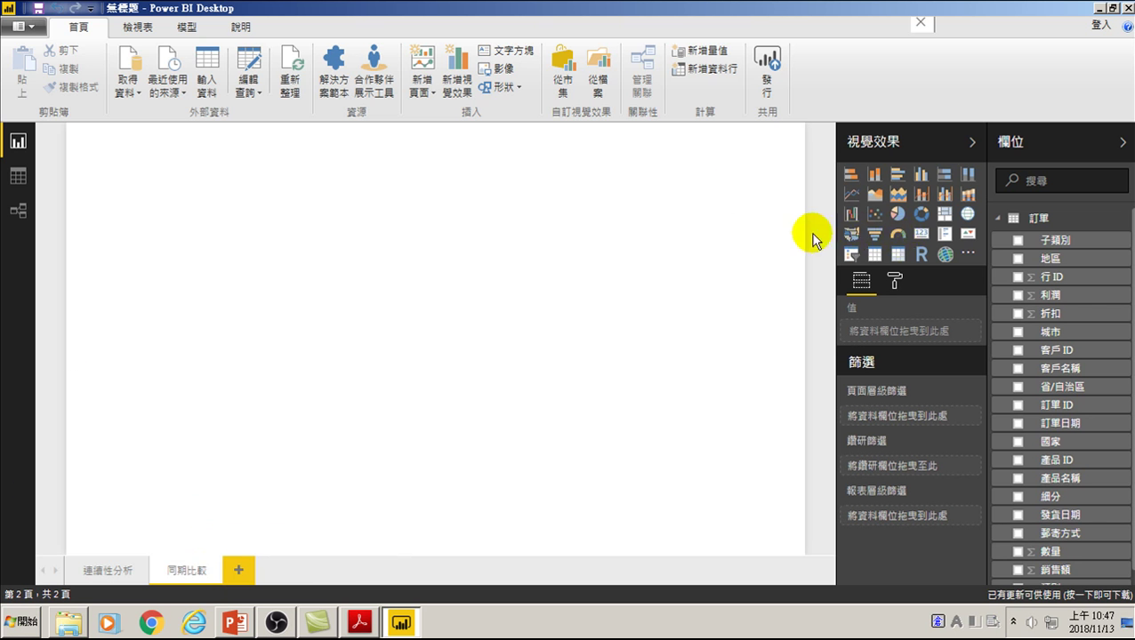
Add a large line chart plotting 銷售額 over 訂單日期
{"action": "left_click", "coordinate": [313, 201]}
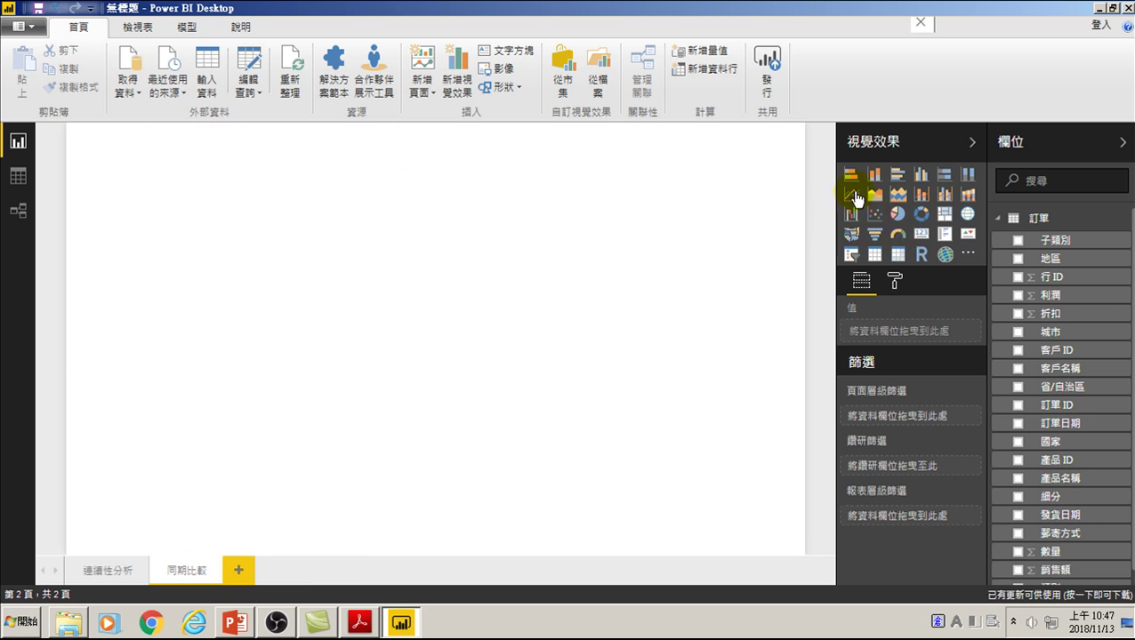
{"action": "left_click", "coordinate": [851, 194]}
{"action": "left_click_drag", "start_coordinate": [233, 309], "coordinate": [782, 544]}
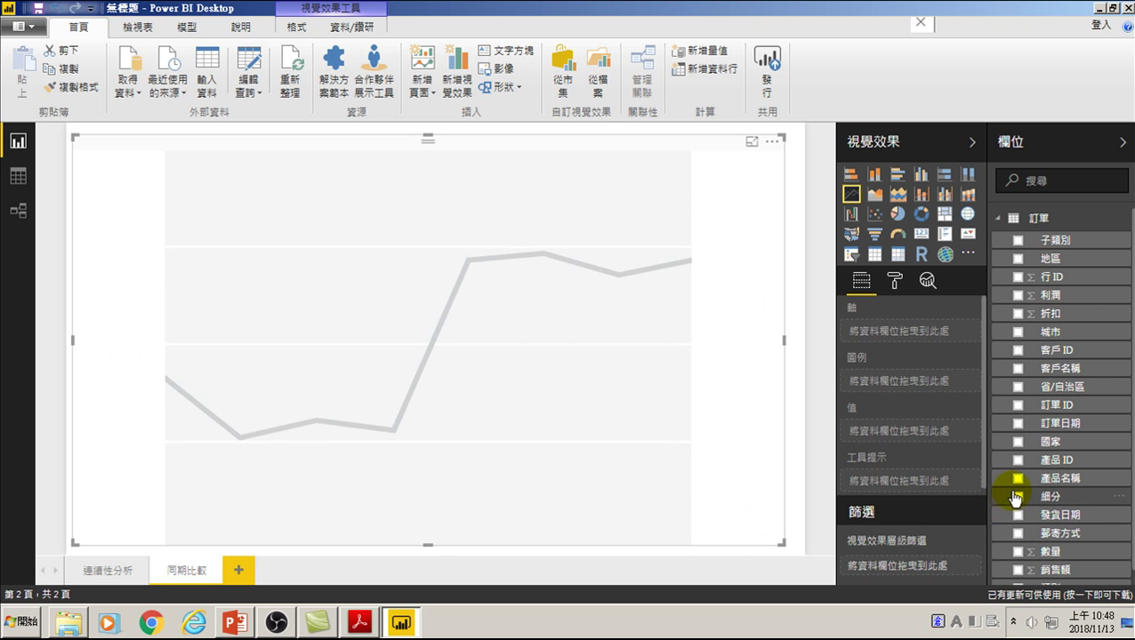
{"action": "scroll", "coordinate": [1022, 480], "scroll_direction": "down", "scroll_amount": 1}
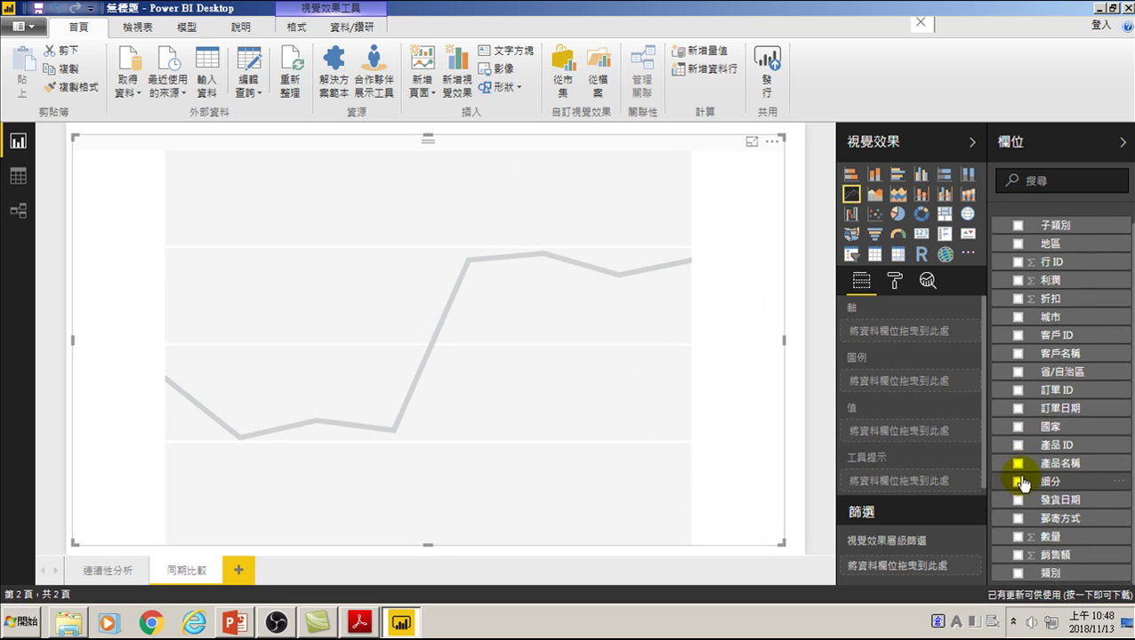
{"action": "left_click", "coordinate": [1019, 409]}
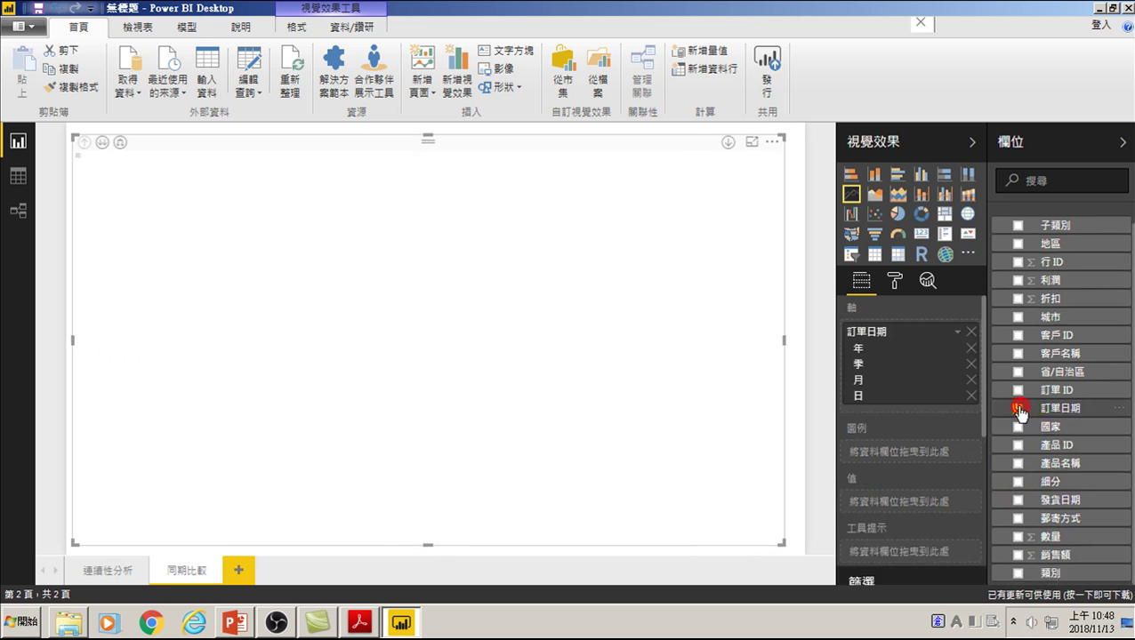
{"action": "left_click", "coordinate": [1019, 557]}
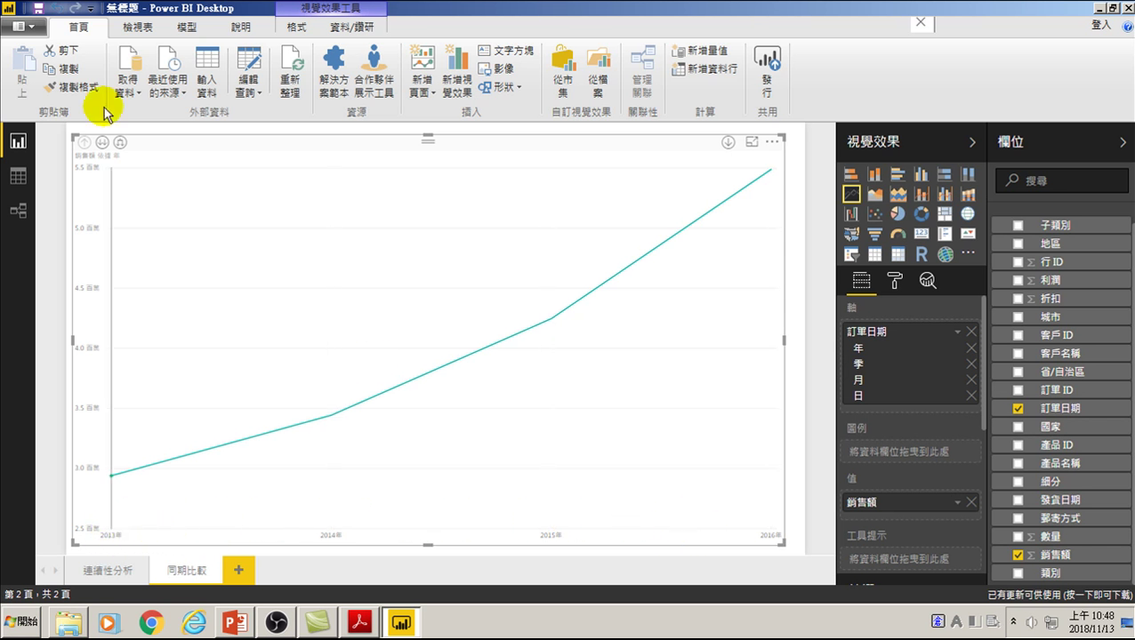
Drill the chart down twice, from years through quarters to months January–December
{"action": "left_click", "coordinate": [103, 143]}
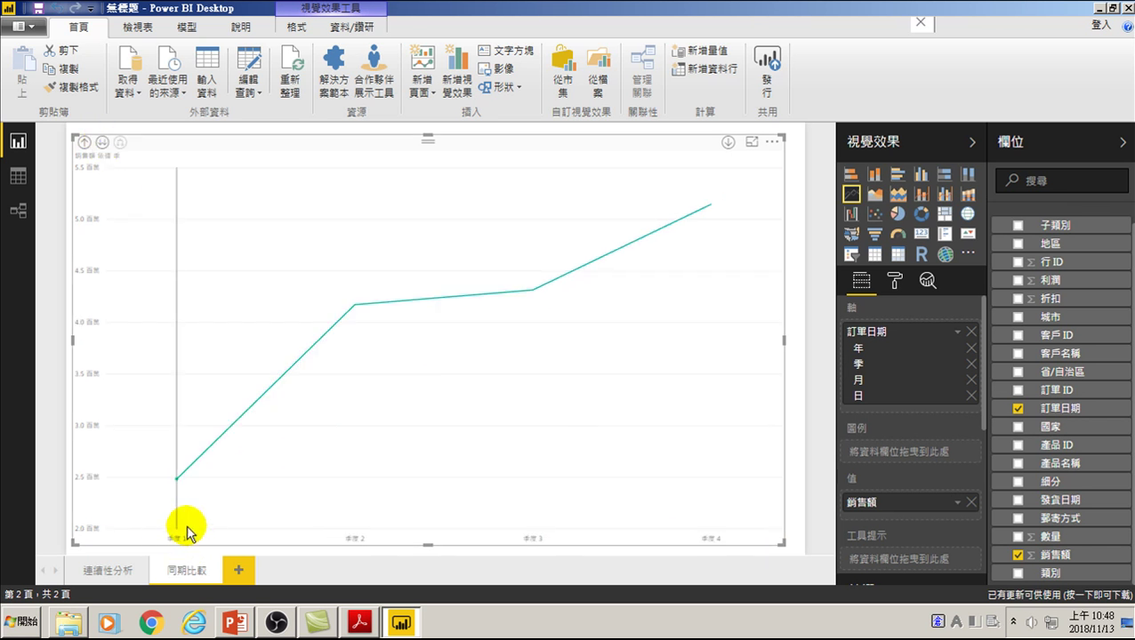
{"action": "left_click", "coordinate": [104, 143]}
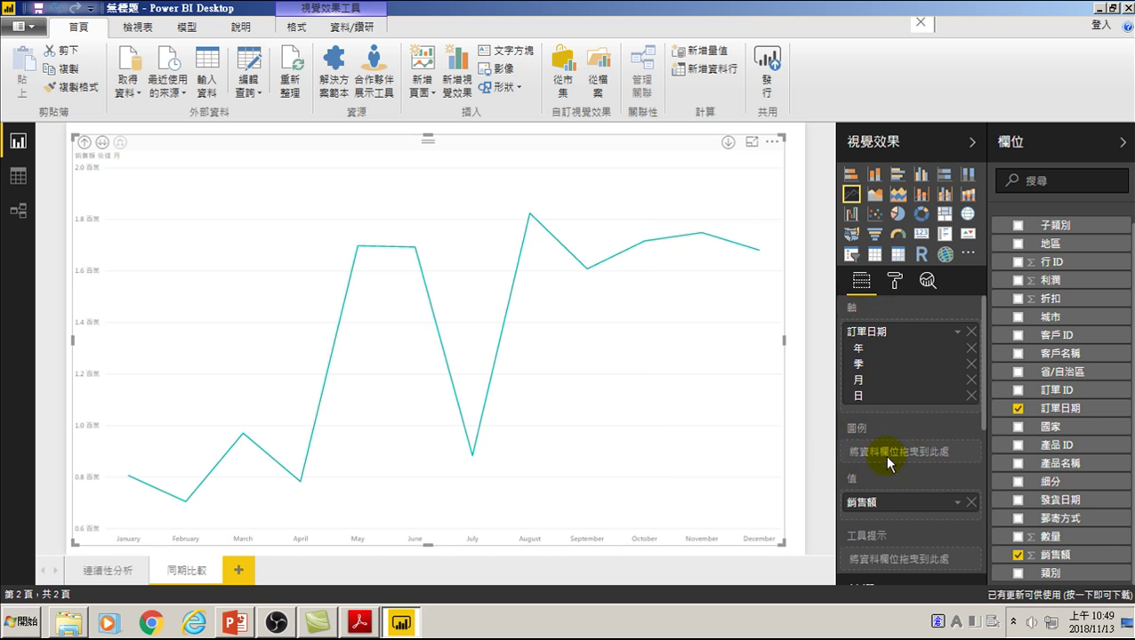
Use 訂單日期 year as the legend for separate 2013–2016 lines, then show formatting options
{"action": "mouse_move", "coordinate": [1079, 412]}
{"action": "left_mouse_down"}
{"action": "mouse_move", "coordinate": [945, 469]}
{"action": "mouse_move", "coordinate": [929, 456]}
{"action": "left_mouse_up"}
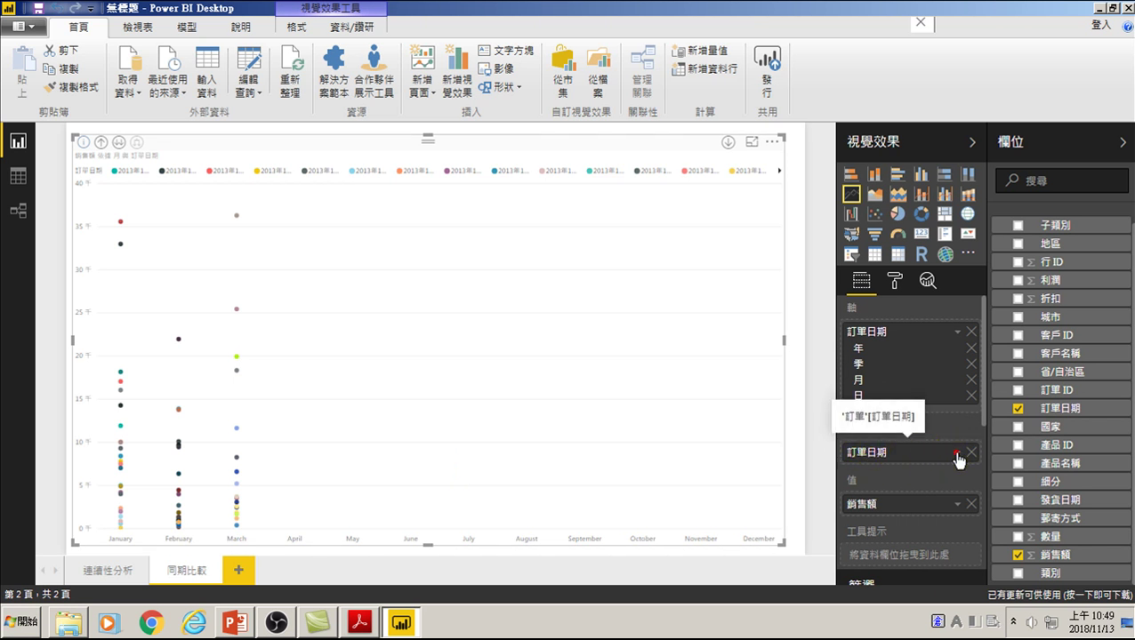
{"action": "left_click", "coordinate": [957, 455]}
{"action": "left_click", "coordinate": [983, 423]}
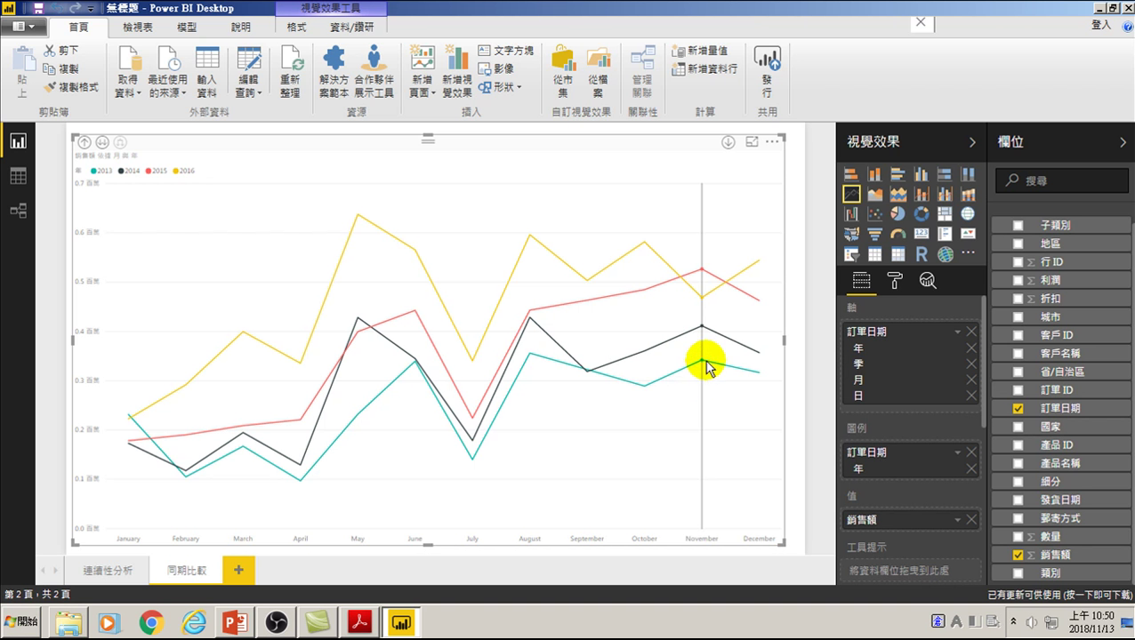
{"action": "left_click", "coordinate": [896, 282]}
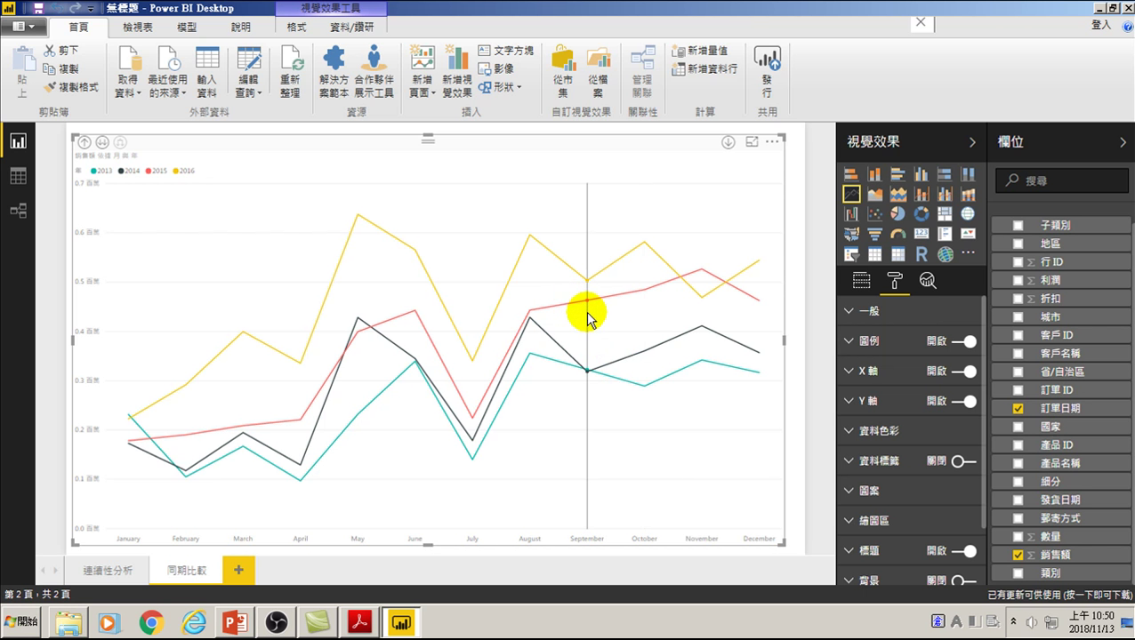
In Shapes, set stroke width to 5, turn markers on, and set marker size to 8
{"action": "scroll", "coordinate": [872, 441], "scroll_direction": "down", "scroll_amount": 3}
{"action": "left_click", "coordinate": [859, 456]}
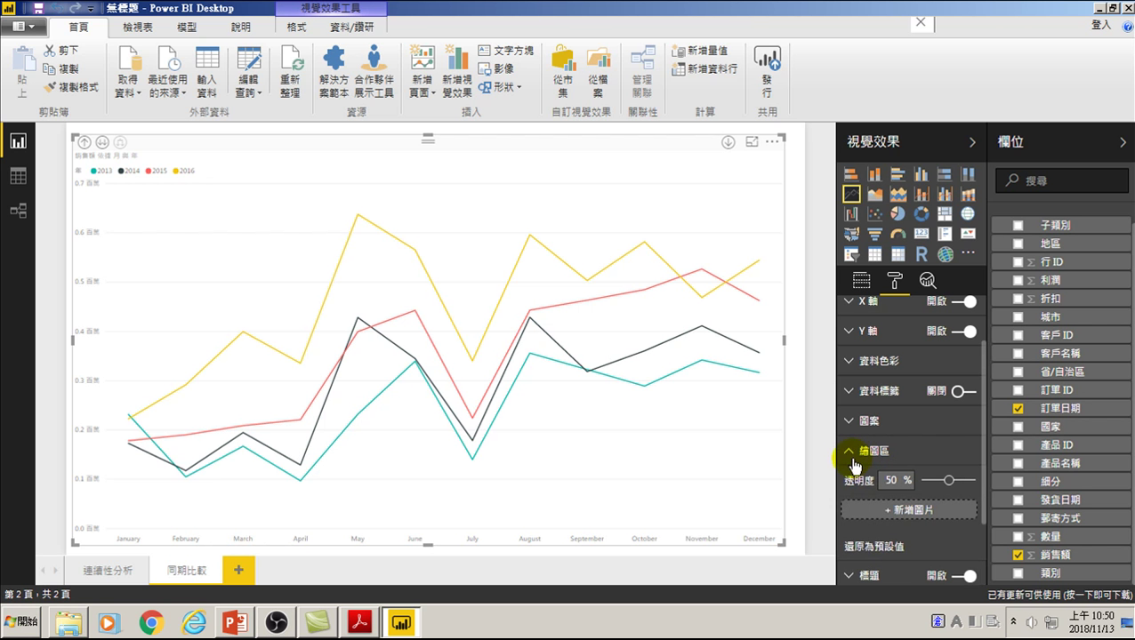
{"action": "scroll", "coordinate": [861, 451], "scroll_direction": "up", "scroll_amount": 5}
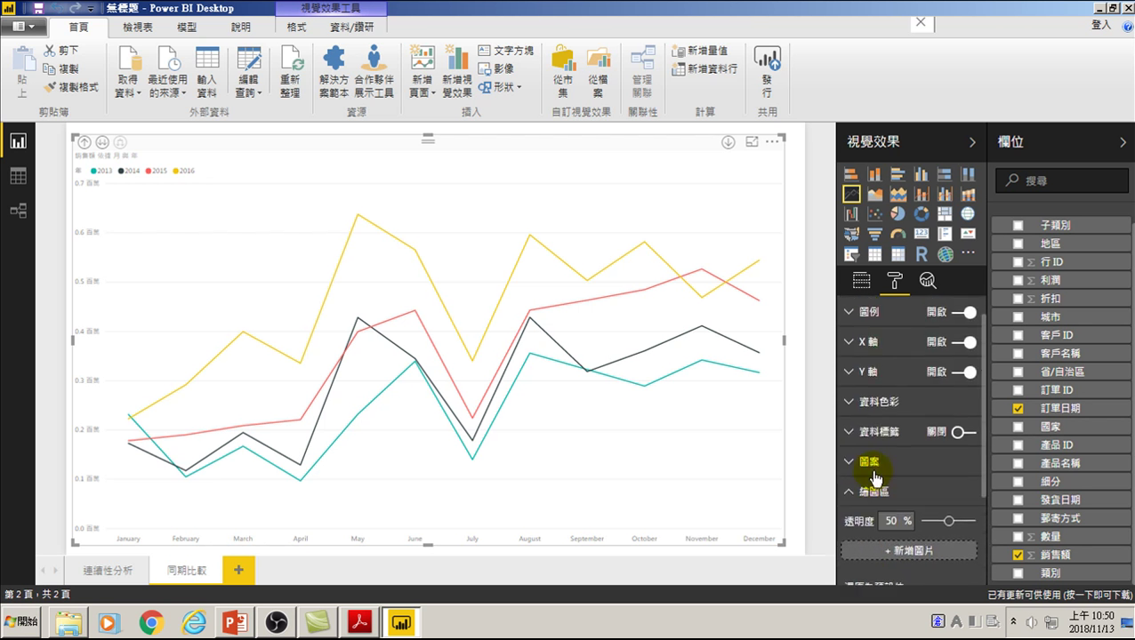
{"action": "left_click", "coordinate": [854, 491]}
{"action": "scroll", "coordinate": [859, 480], "scroll_direction": "down", "scroll_amount": 4}
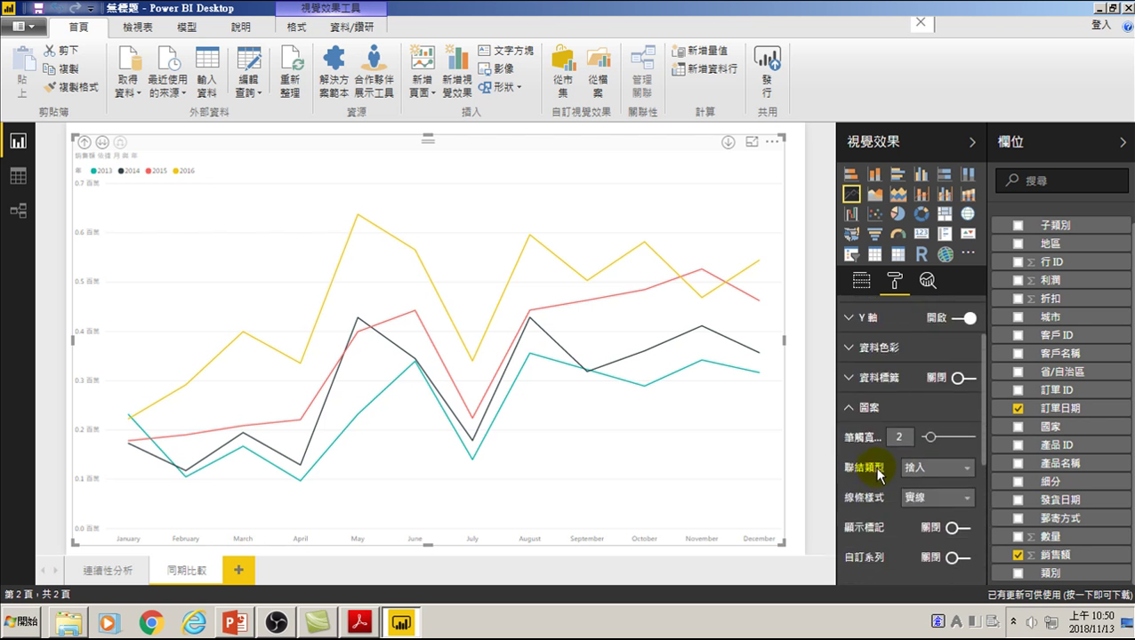
{"action": "scroll", "coordinate": [871, 467], "scroll_direction": "down", "scroll_amount": 3}
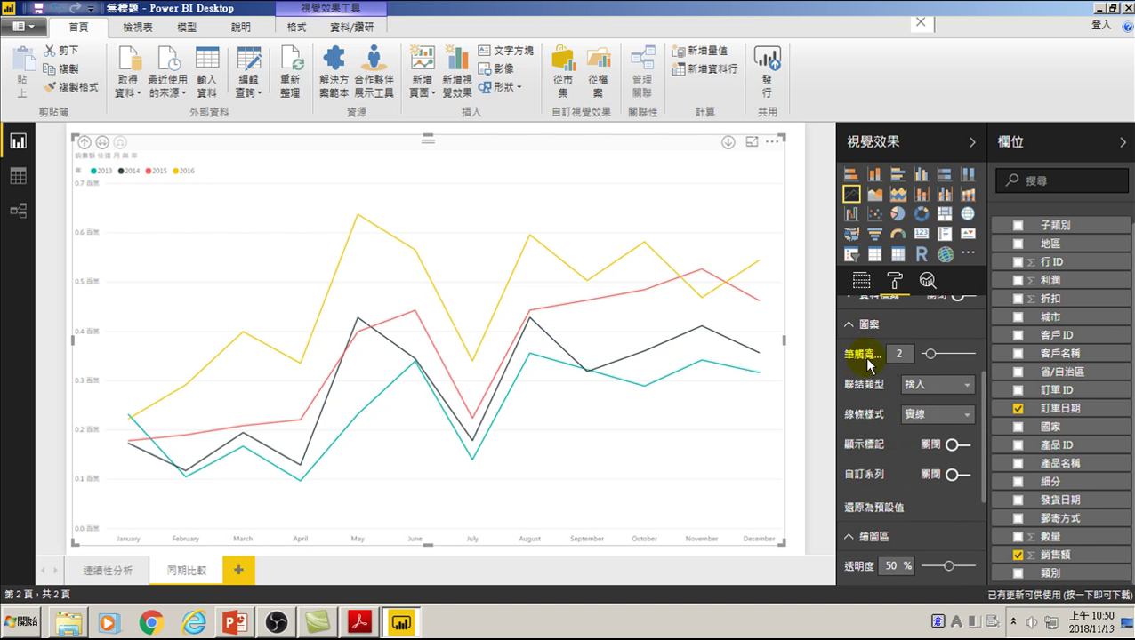
{"action": "left_click_drag", "start_coordinate": [931, 355], "coordinate": [938, 355]}
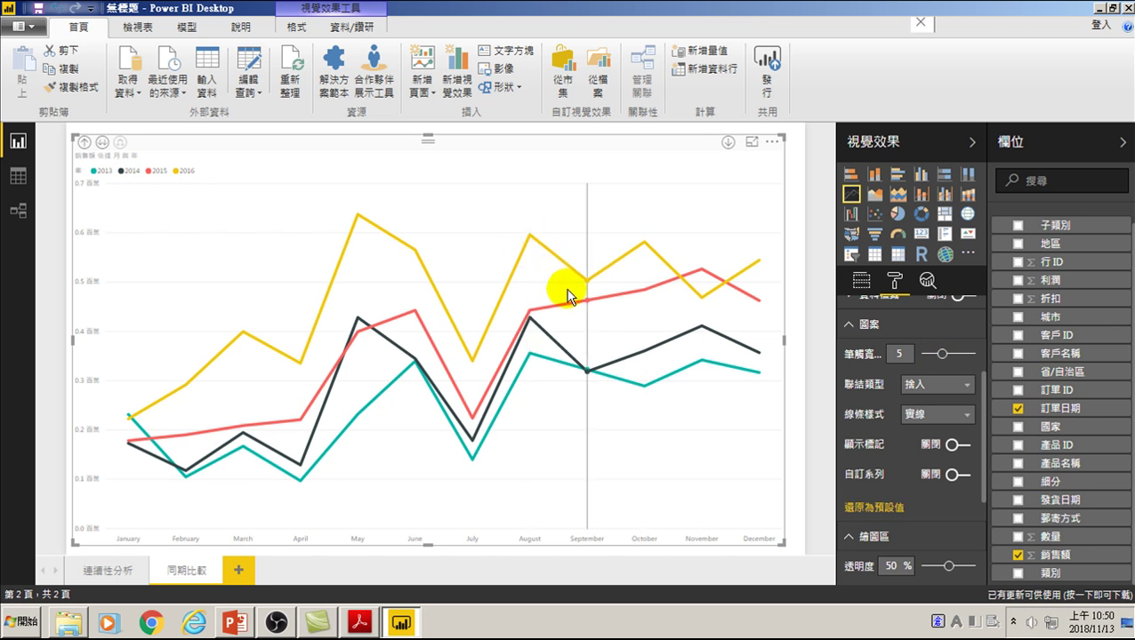
{"action": "left_click", "coordinate": [955, 446]}
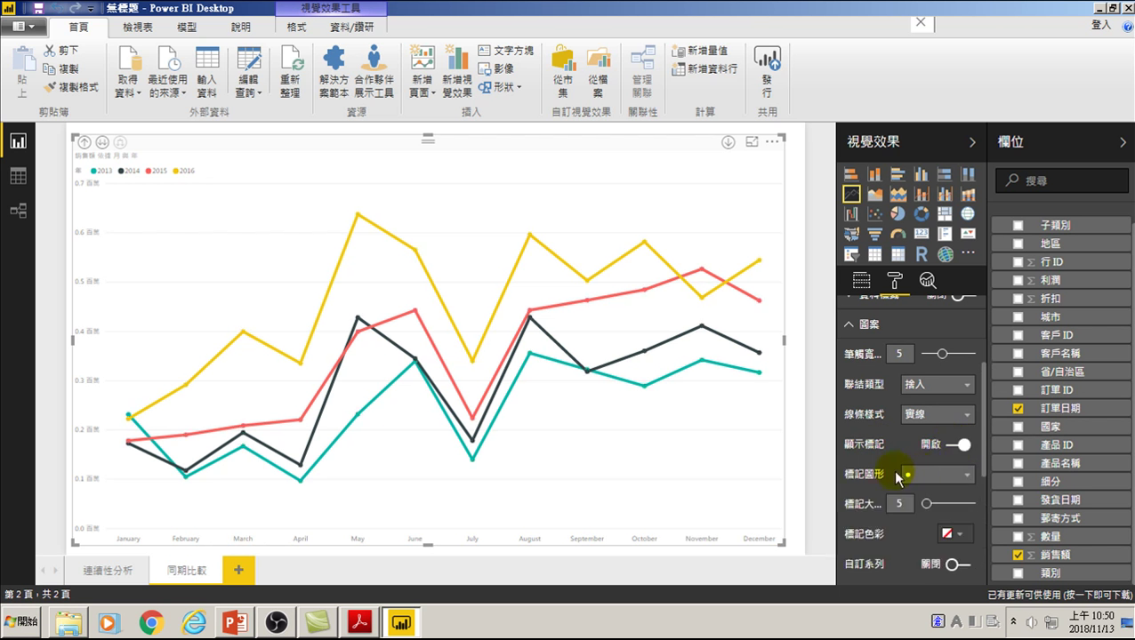
{"action": "left_click_drag", "start_coordinate": [927, 505], "coordinate": [935, 506]}
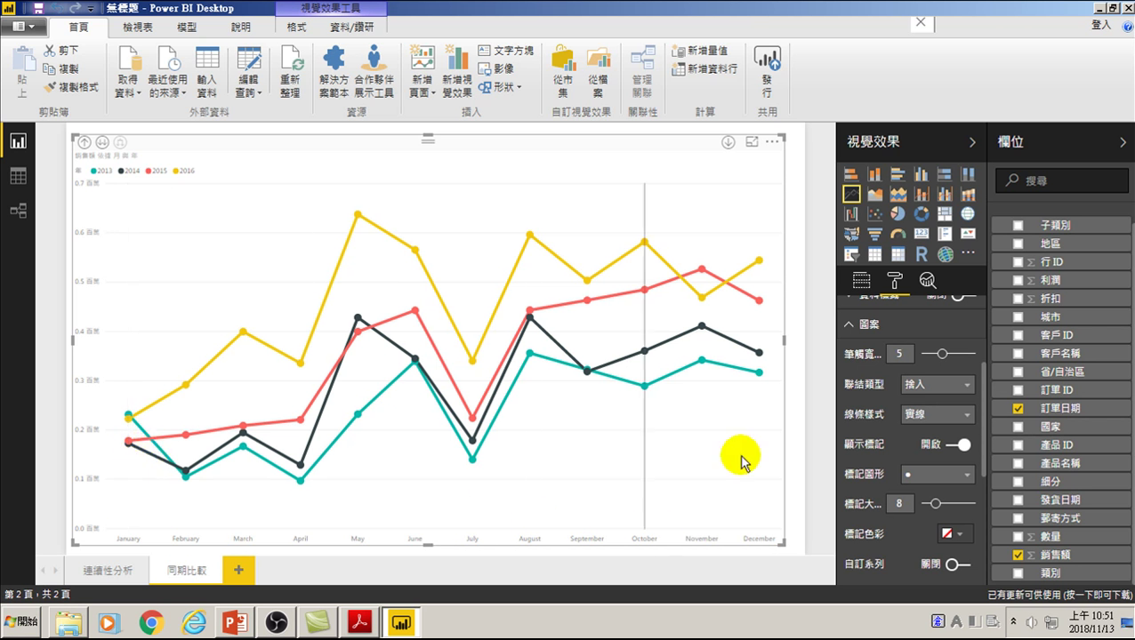
{"action": "left_click", "coordinate": [852, 329]}
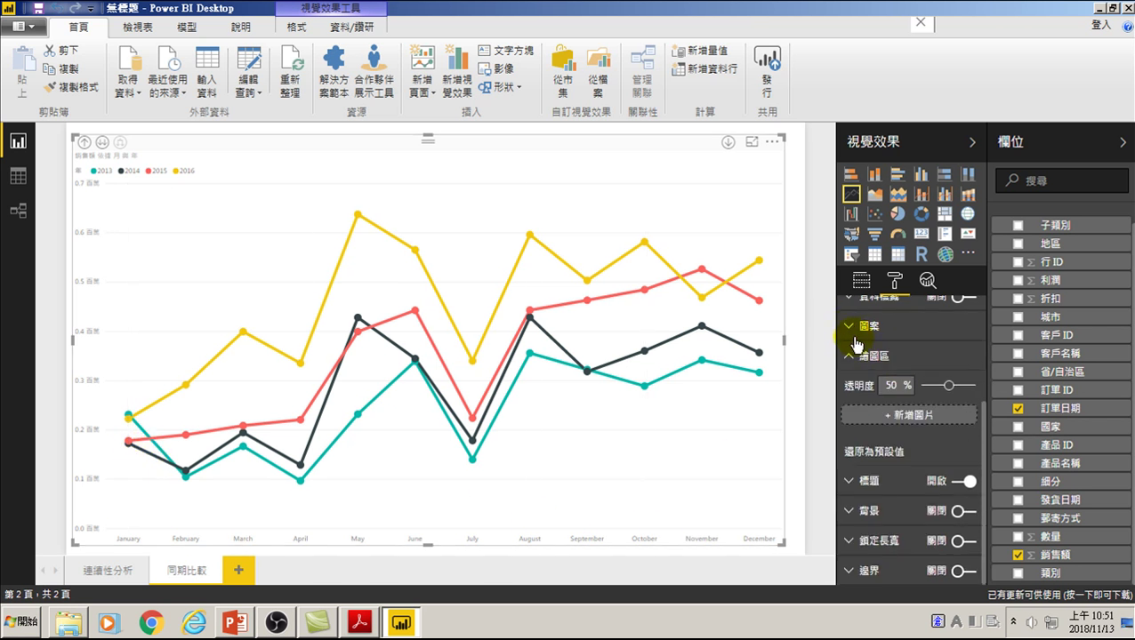
{"action": "left_click", "coordinate": [854, 363]}
{"action": "scroll", "coordinate": [850, 363], "scroll_direction": "up", "scroll_amount": 2}
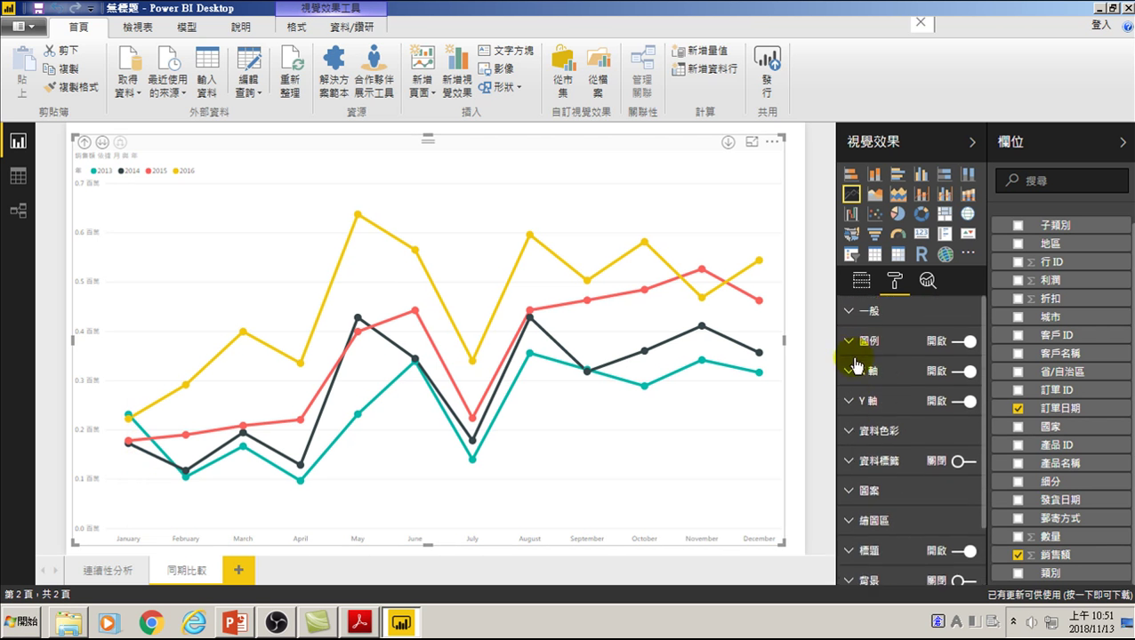
{"action": "left_click", "coordinate": [852, 492]}
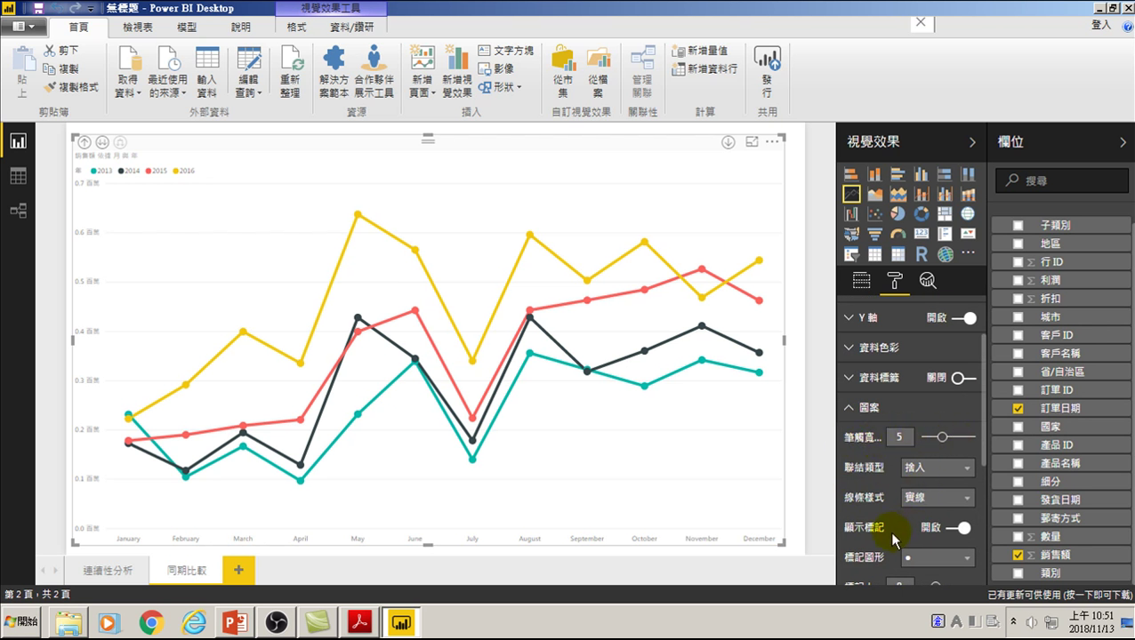
{"action": "scroll", "coordinate": [891, 532], "scroll_direction": "down", "scroll_amount": 2}
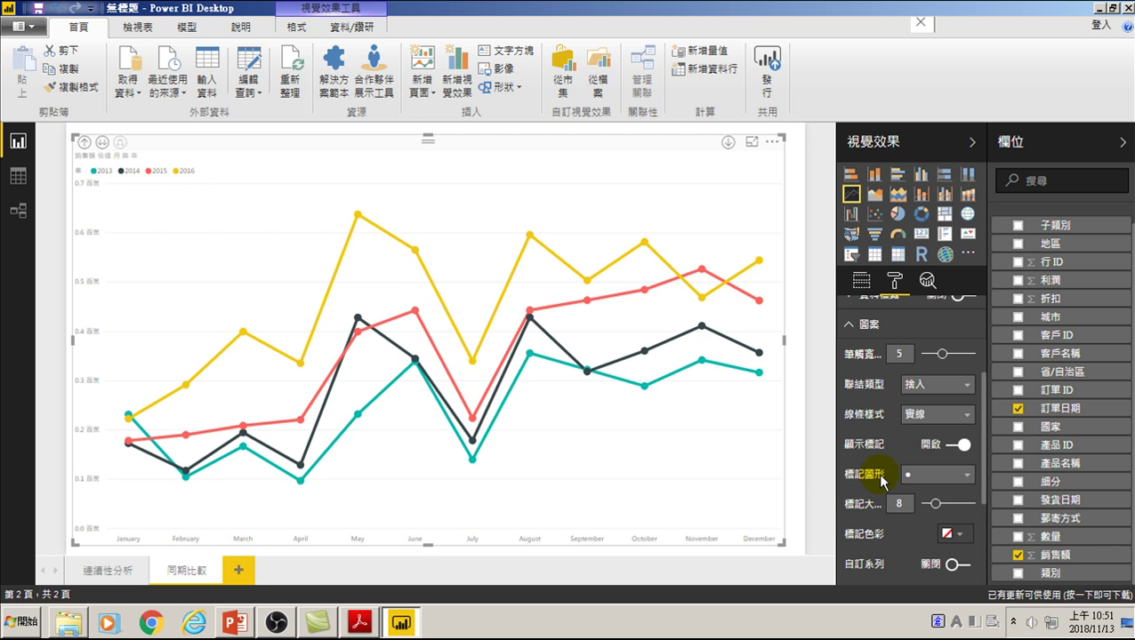